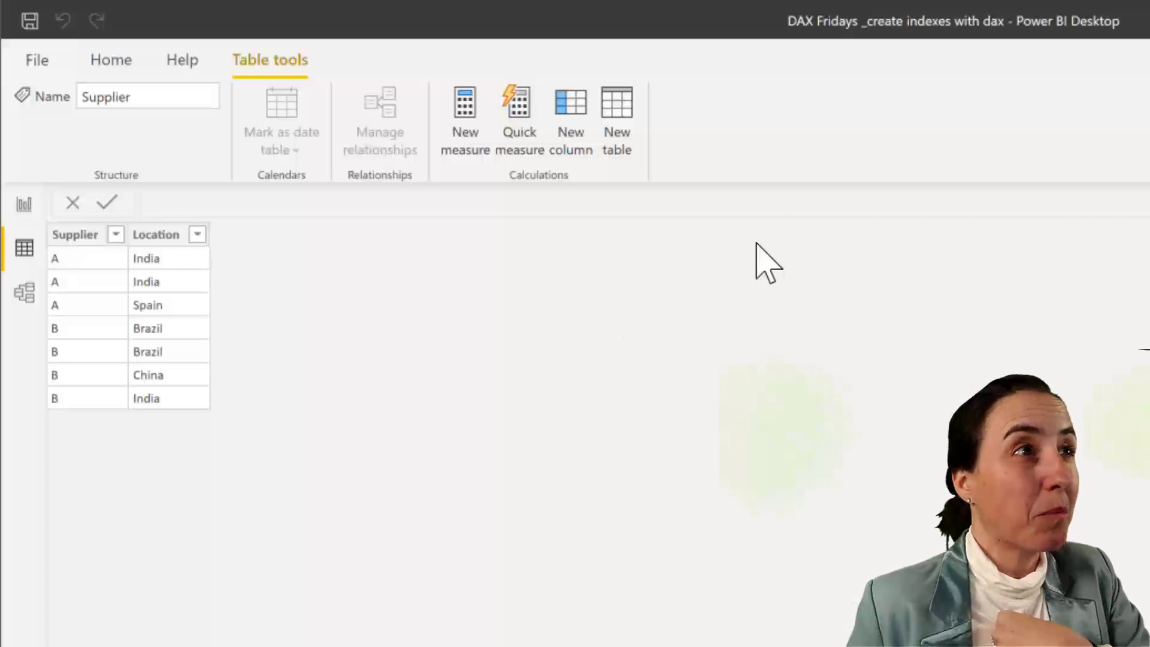
# Add a new column named 'index' to the Supplier table, starting its formula with CALCULATE on a second line
pyautogui.click(580, 119)
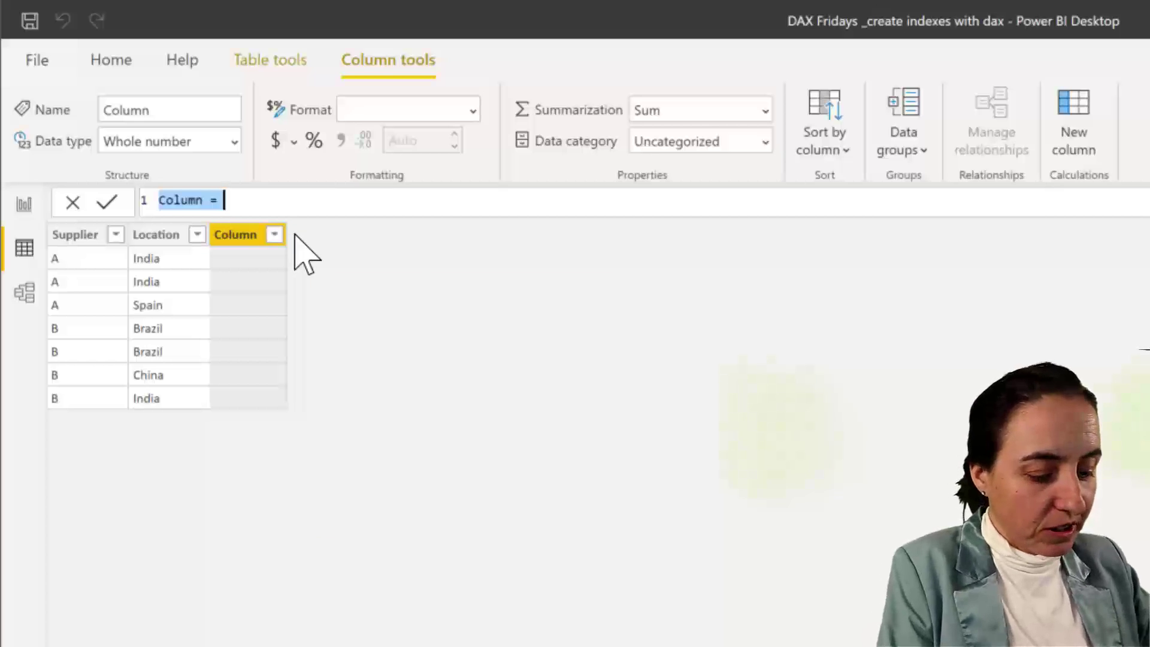
pyautogui.write('index ')
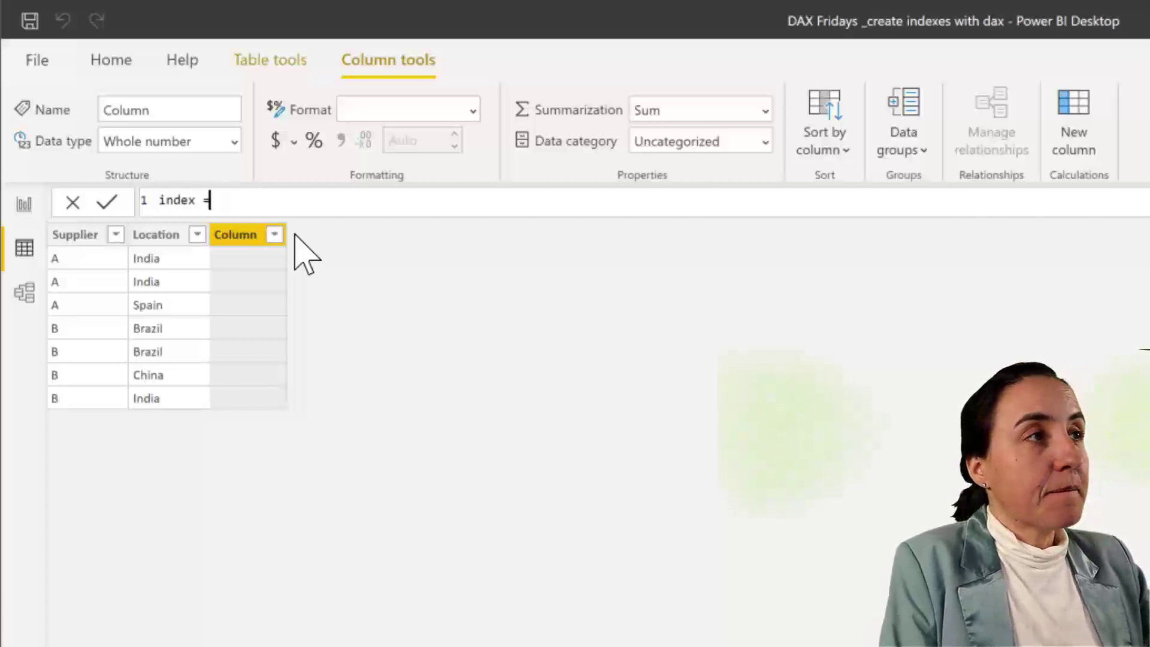
pyautogui.write('=')
pyautogui.hotkey('shift', 'Return')
pyautogui.write('C')
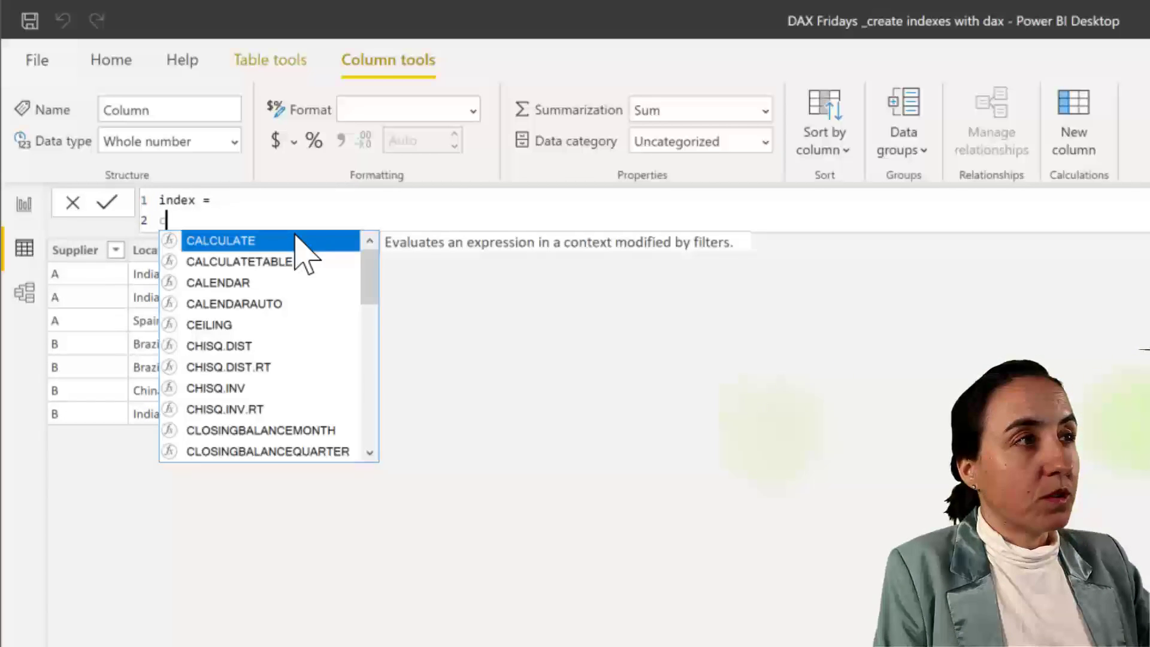
pyautogui.press('Tab')
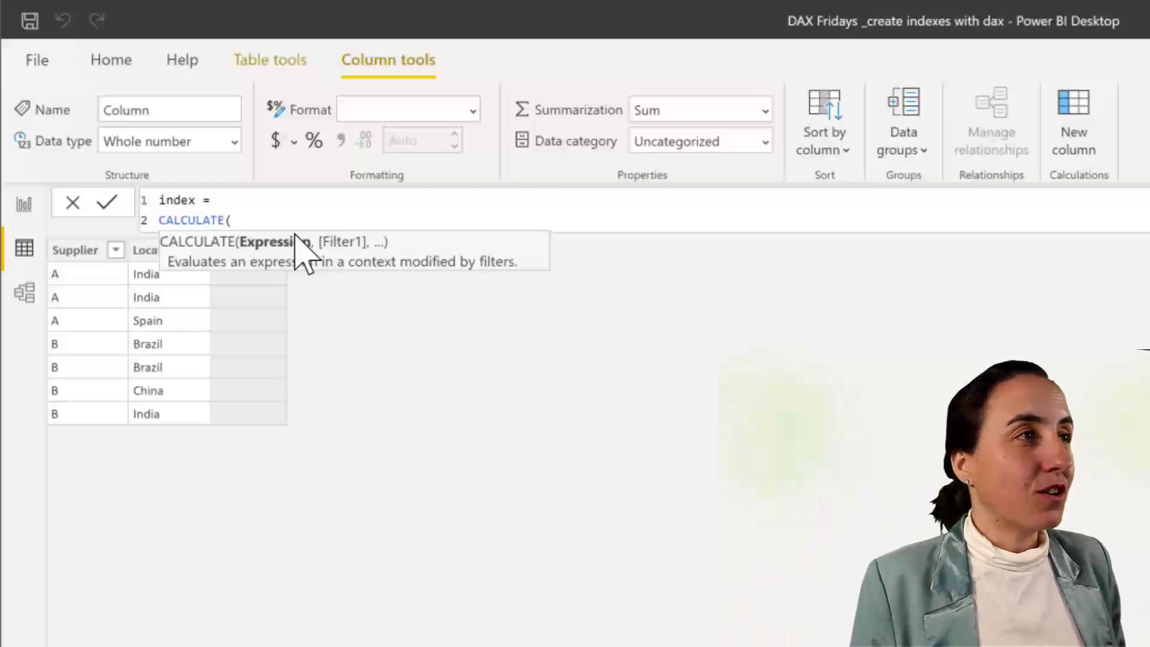
# Make CALCULATE's expression DISTINCTCOUNT(Supplier[Location]), followed by a comma and a new line
pyautogui.write('di')
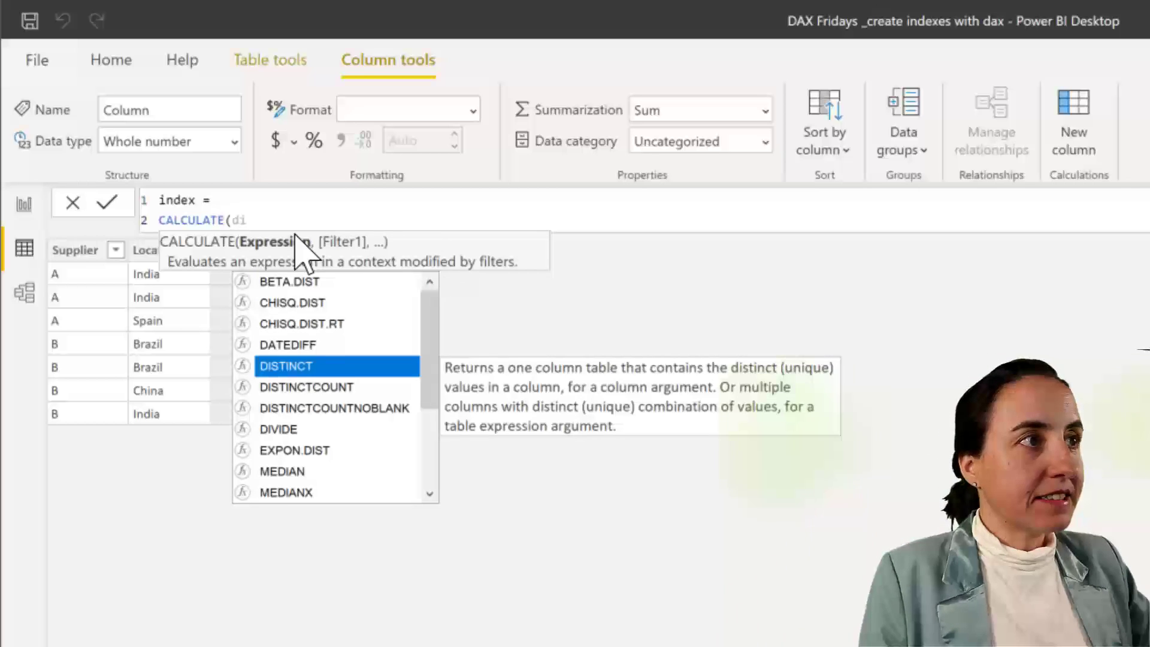
pyautogui.press('Down')
pyautogui.press('Tab')
pyautogui.write('l')
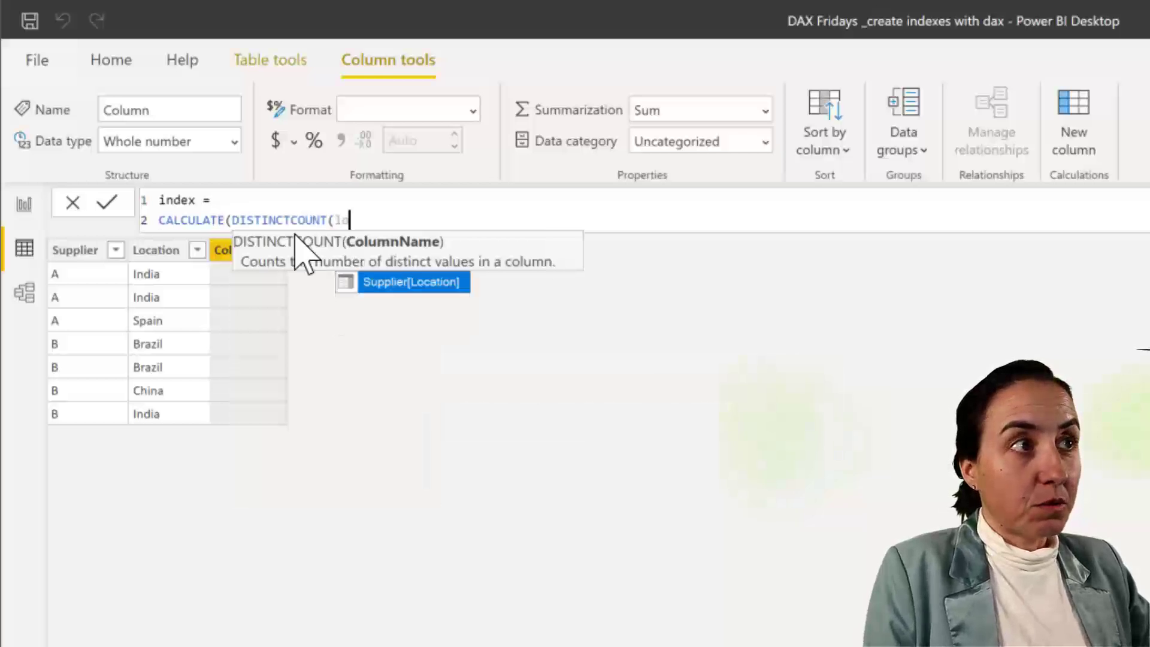
pyautogui.press('Tab')
pyautogui.write(')')
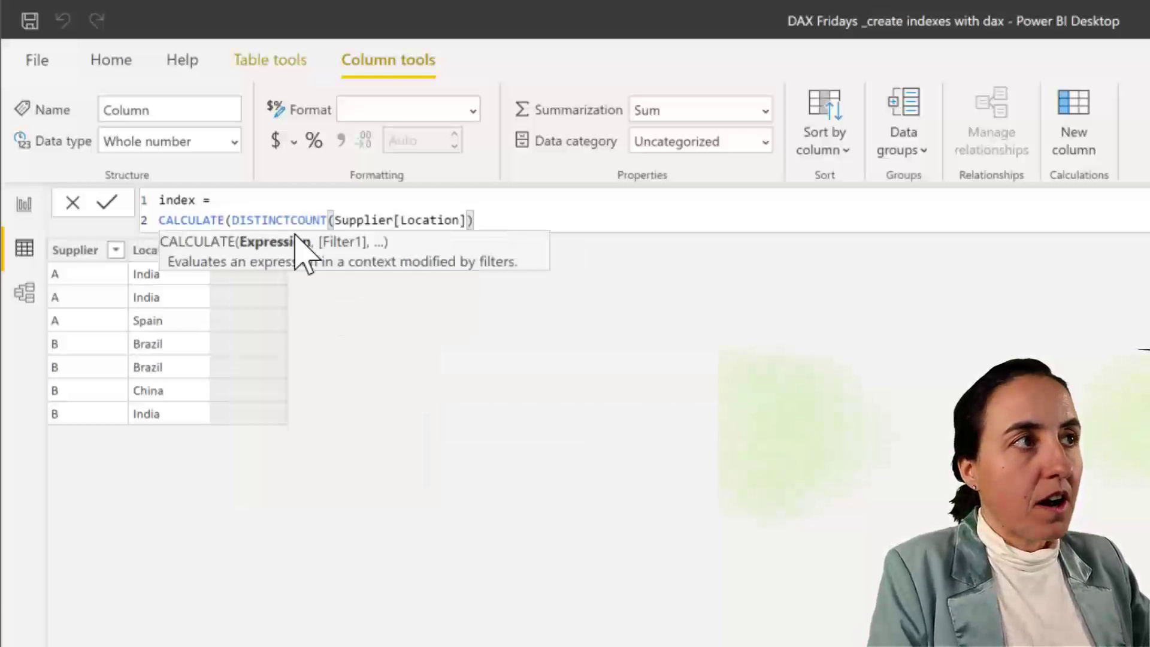
pyautogui.write(',')
pyautogui.hotkey('shift', 'Return')
# Start FILTER(Supplier, on the third line, leaving a new line for the condition
pyautogui.write('fi')
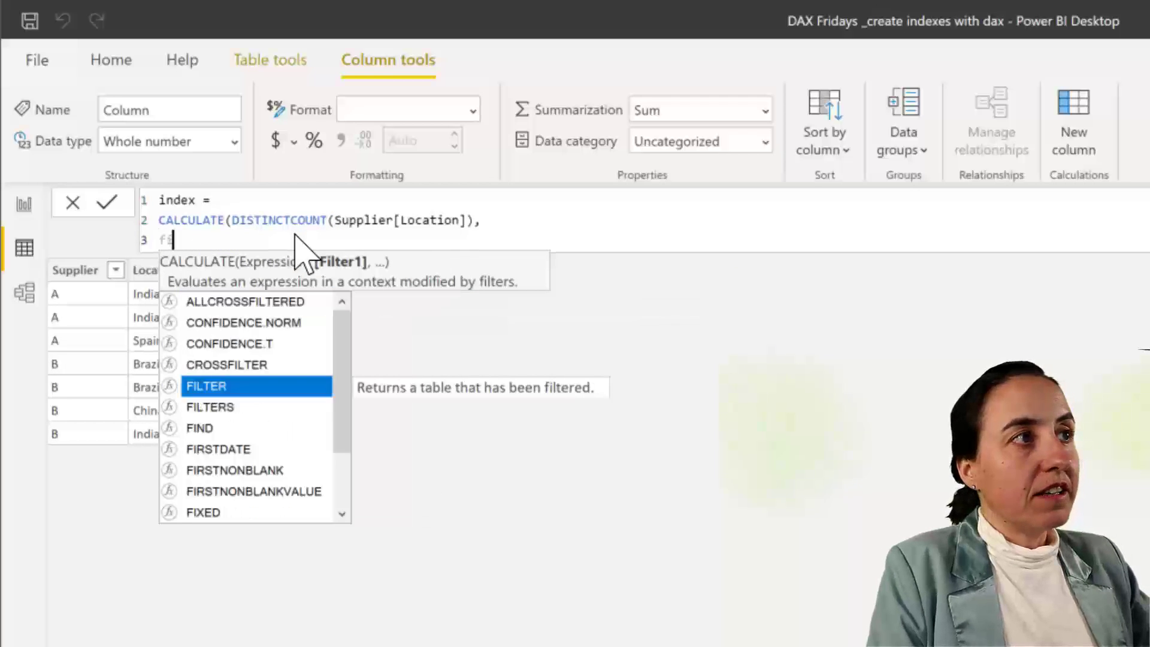
pyautogui.press('Tab')
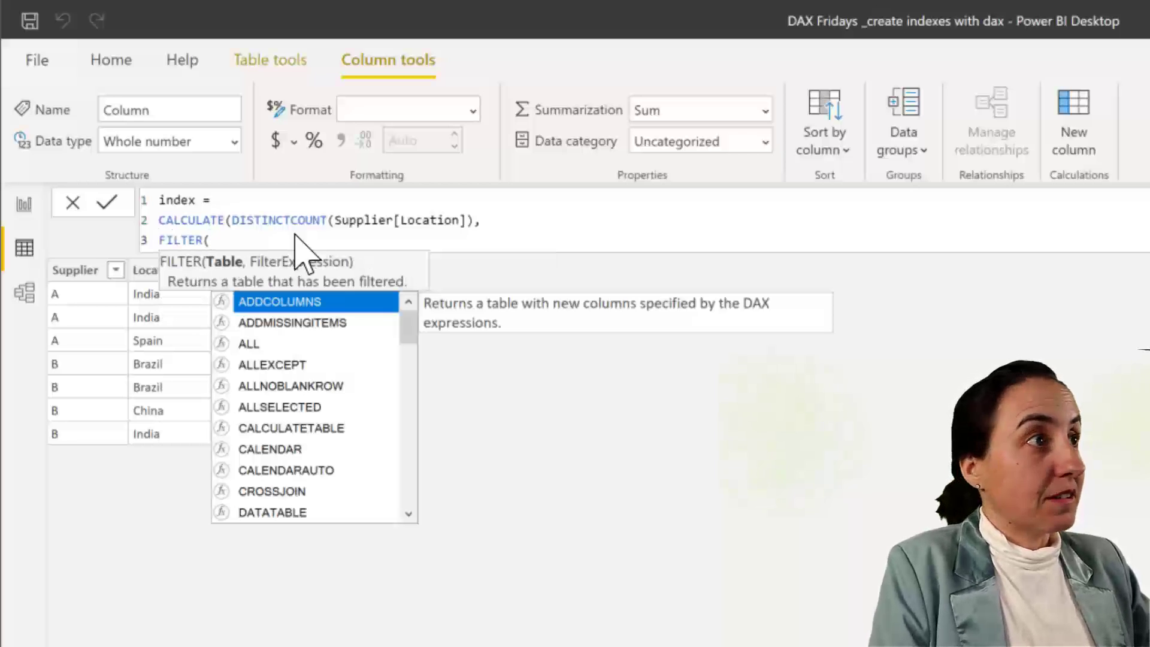
pyautogui.write('su')
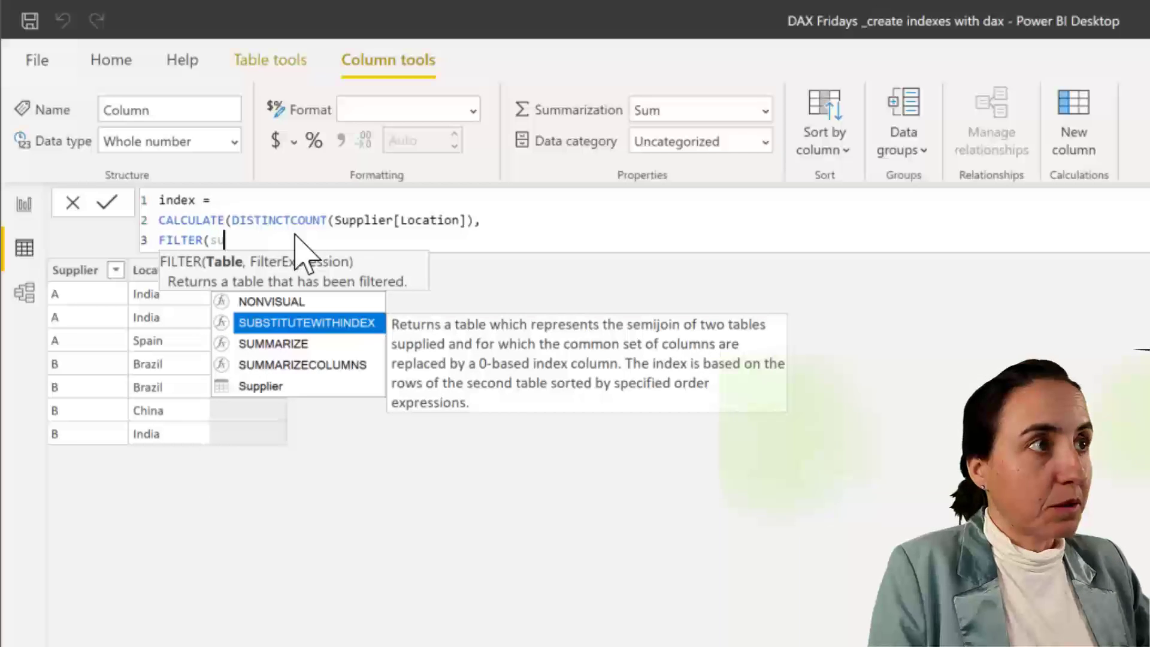
pyautogui.press('Down')
pyautogui.press('Down')
pyautogui.press('Down')
pyautogui.press('Tab')
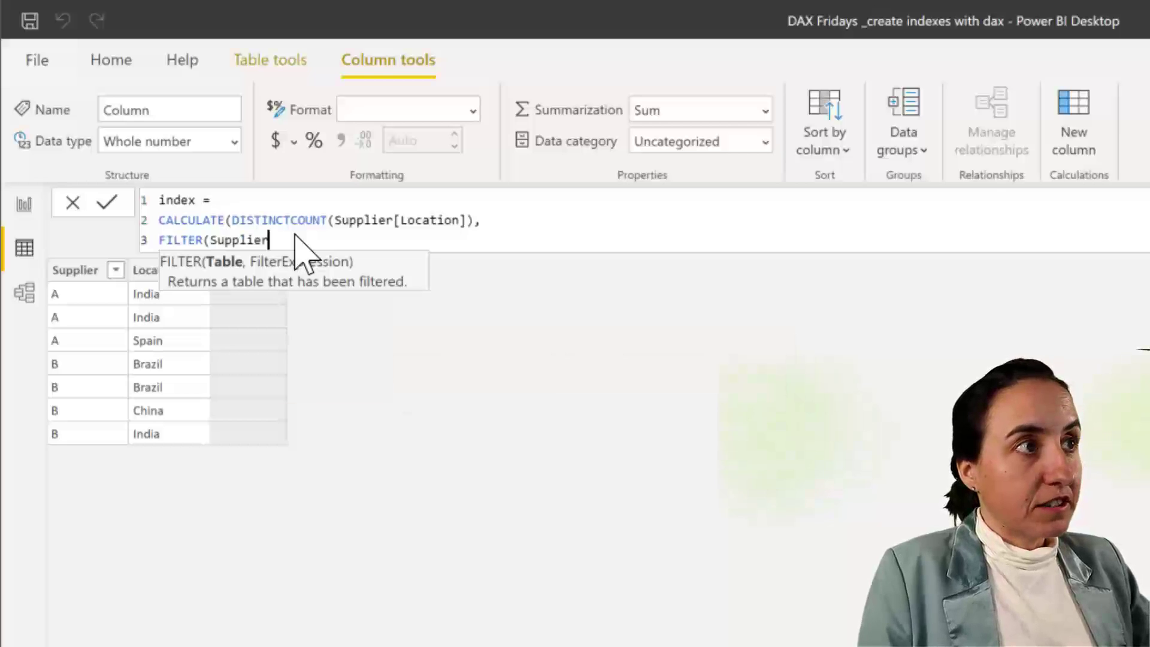
pyautogui.write(',')
pyautogui.hotkey('shift', 'Return')
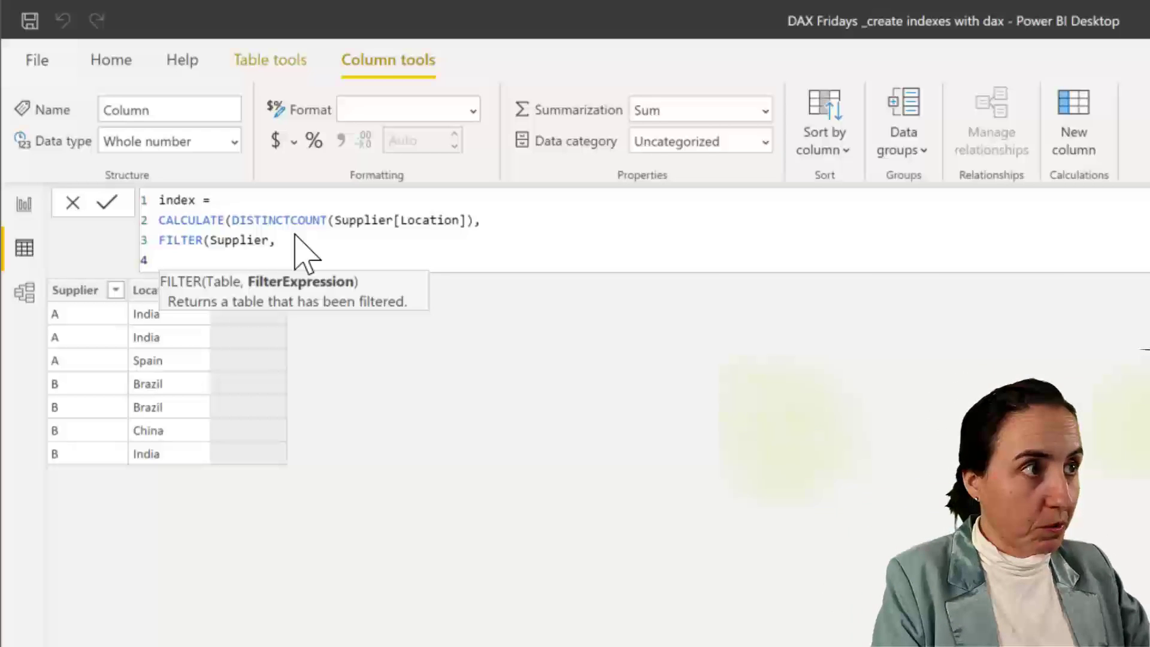
# Write the filter condition Supplier[Supplier]=EARLIER(Supplier[Supplier]) on the fourth formula line
pyautogui.write('Sup')
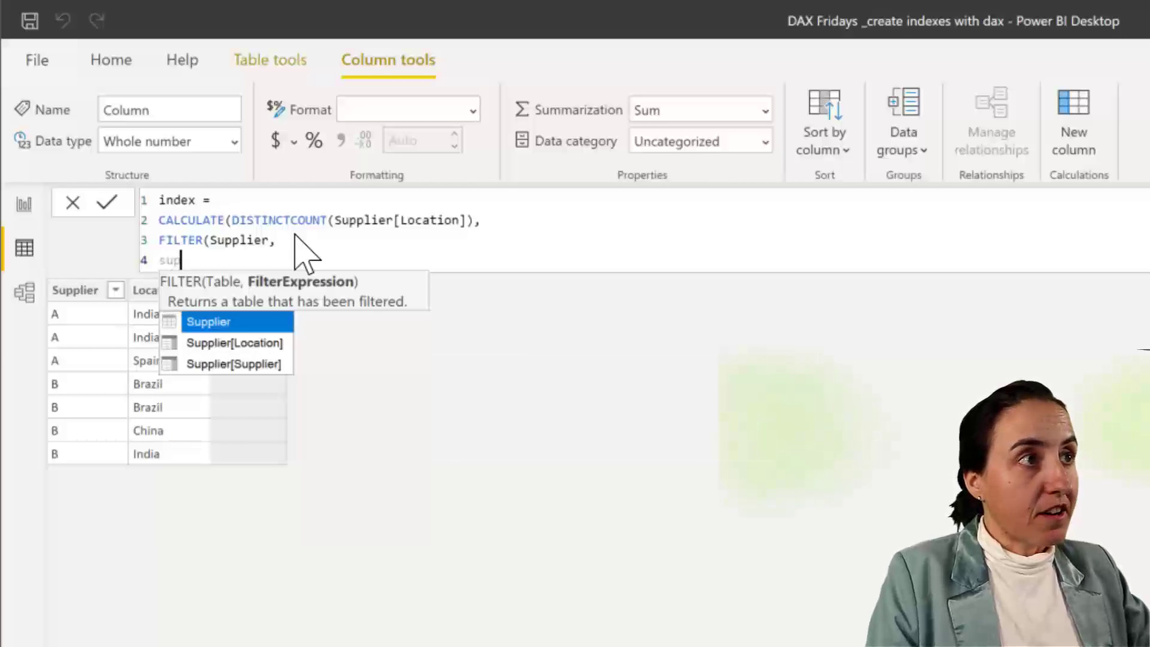
pyautogui.press('Down')
pyautogui.press('Down')
pyautogui.press('Tab')
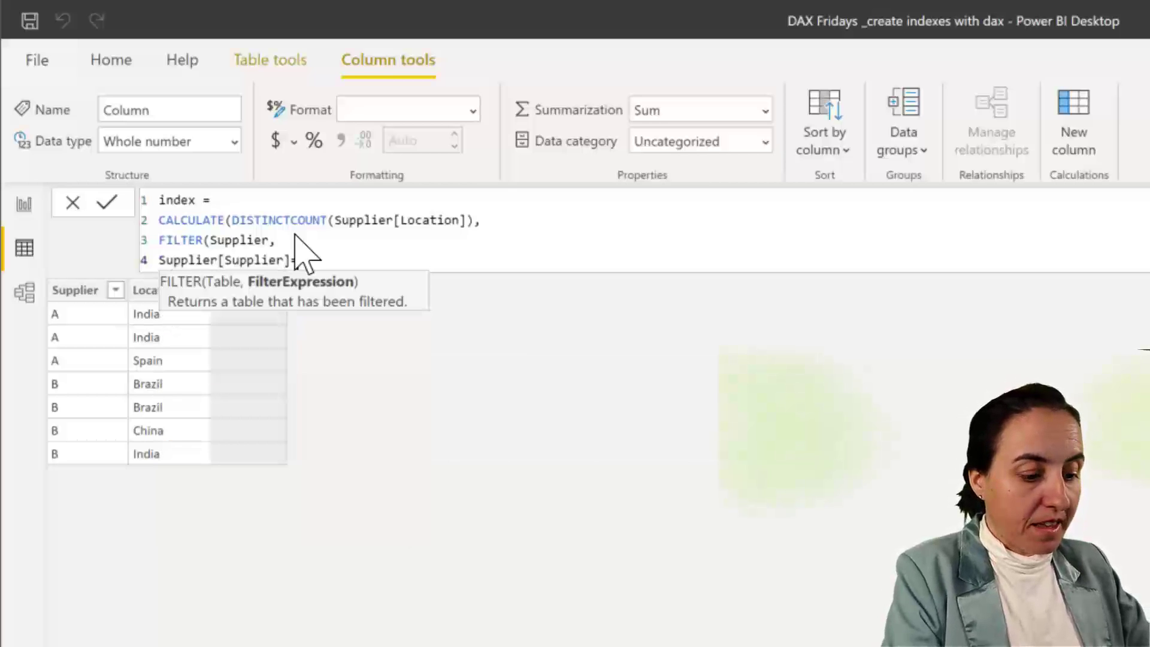
pyautogui.write('ea')
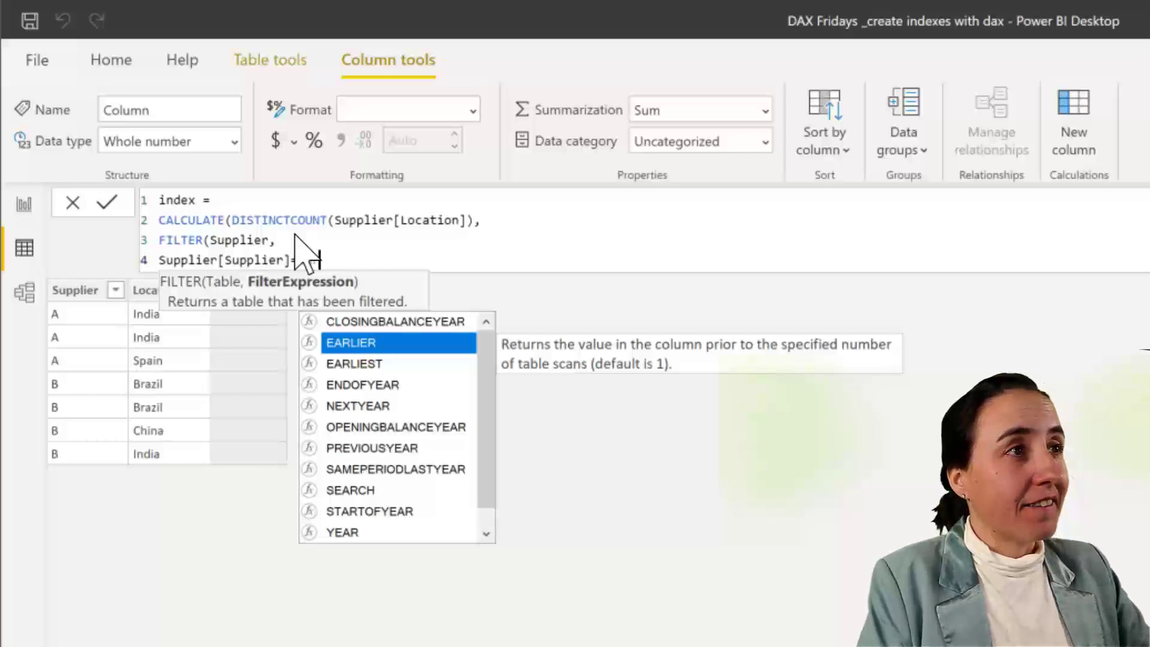
pyautogui.press('Tab')
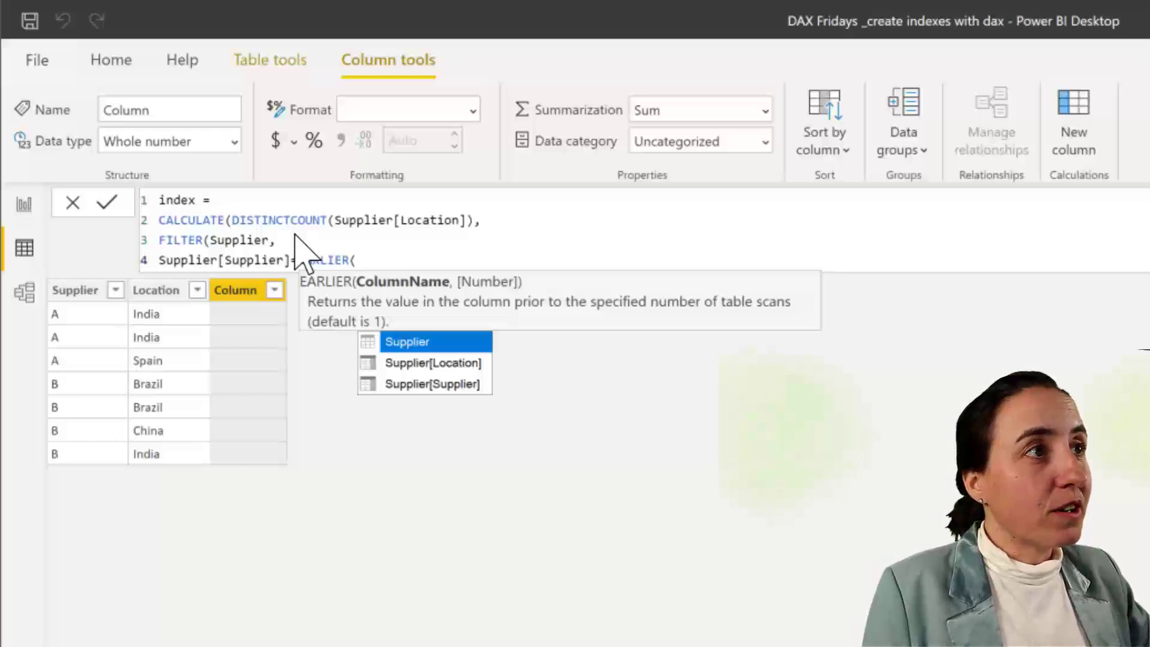
pyautogui.write('Supplier)')
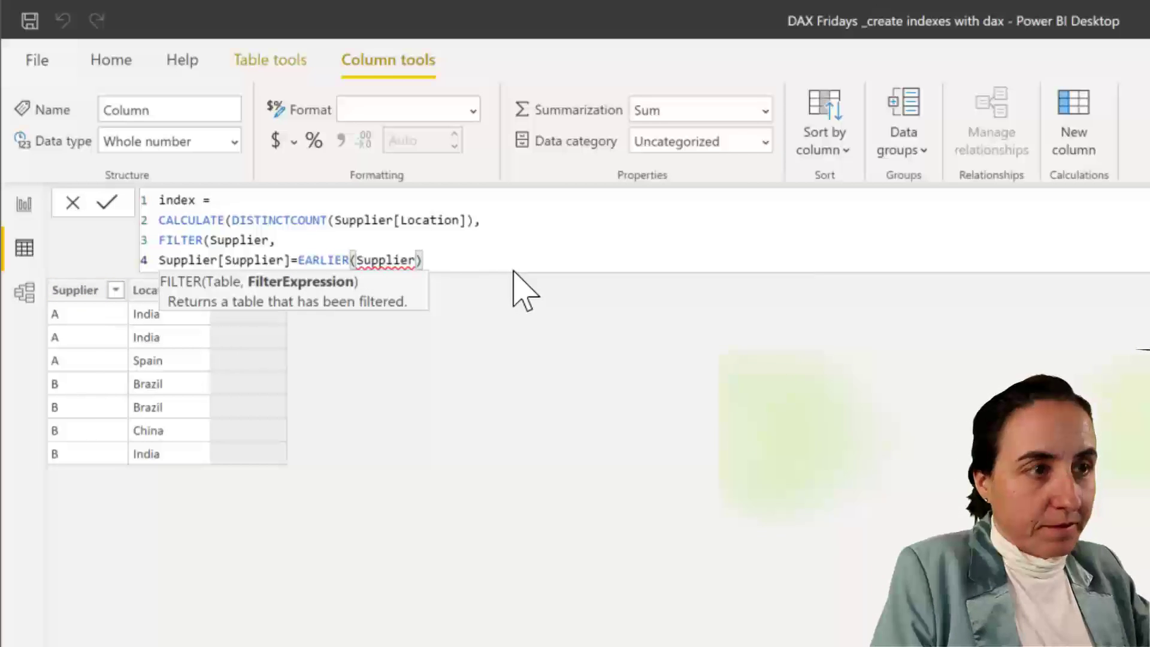
pyautogui.press('BackSpace')
pyautogui.press('Down')
pyautogui.press('Tab')
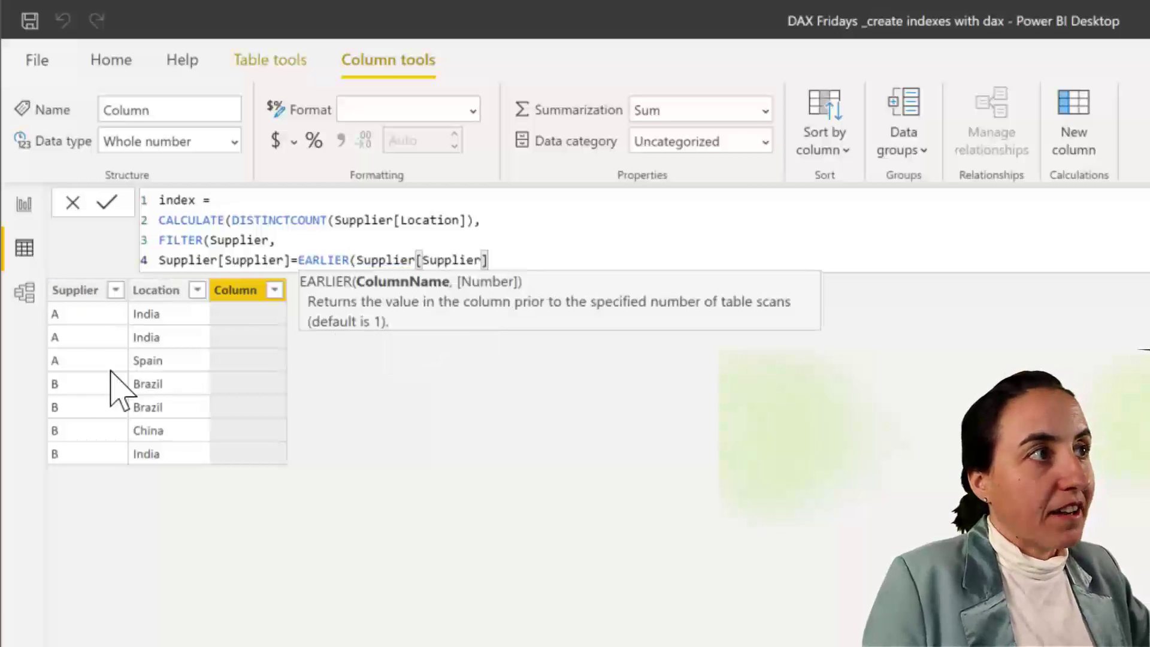
pyautogui.write(')')
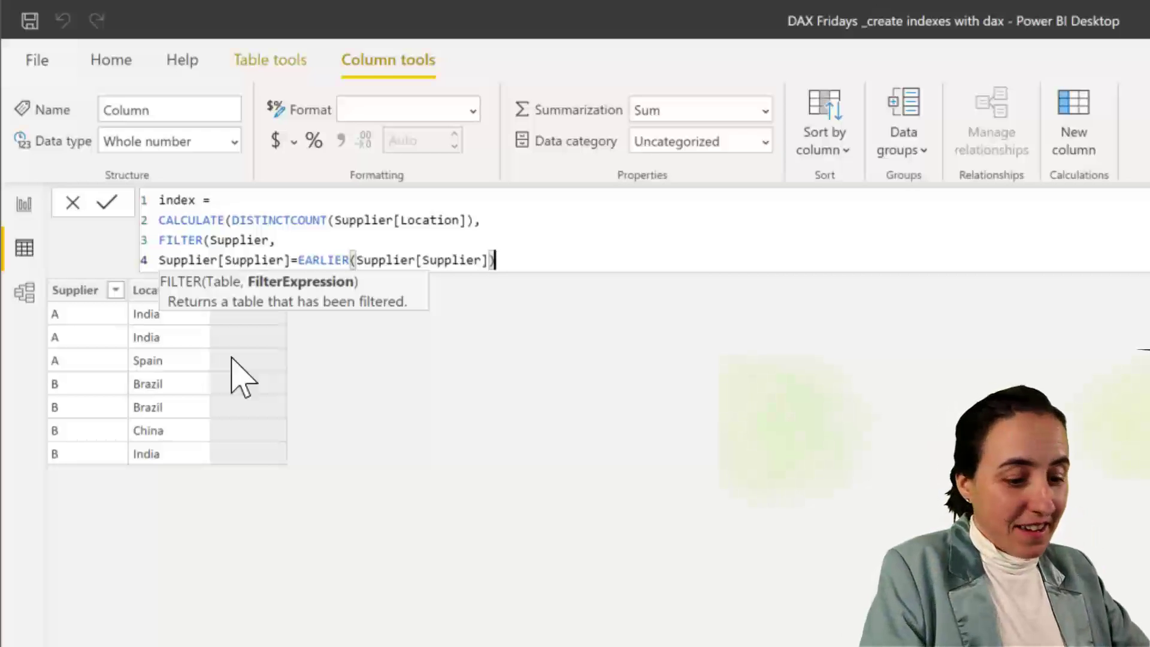
# Add && and begin a fifth-line condition with Supplier[Location]
pyautogui.write('&&')
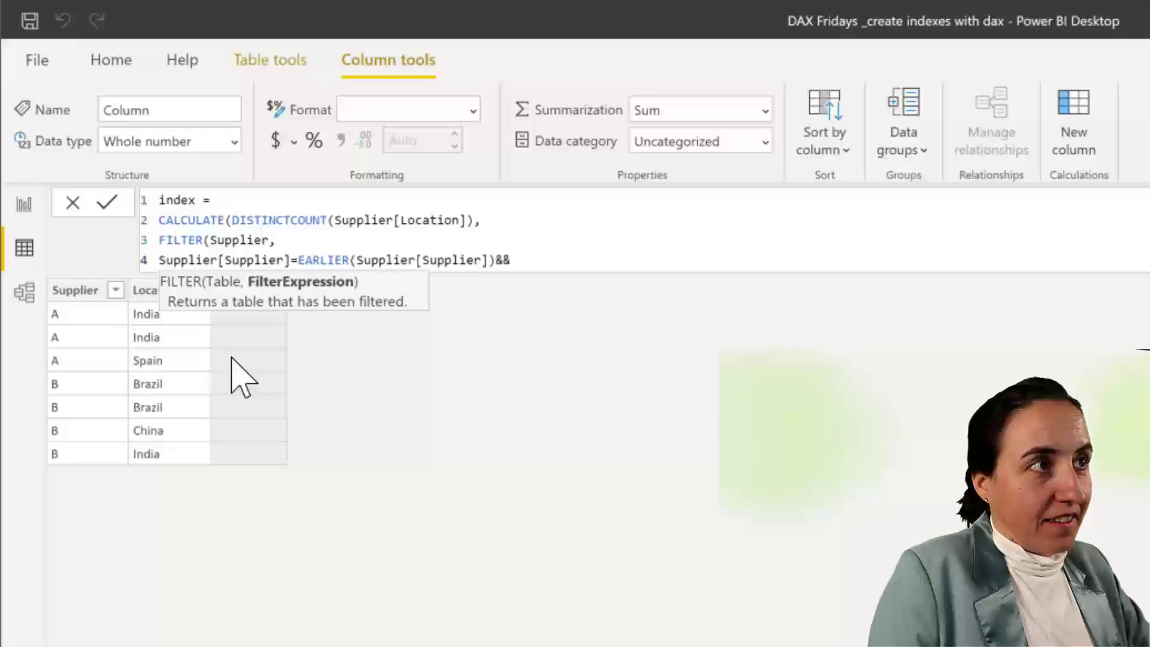
pyautogui.hotkey('shift', 'Return')
pyautogui.write('lo')
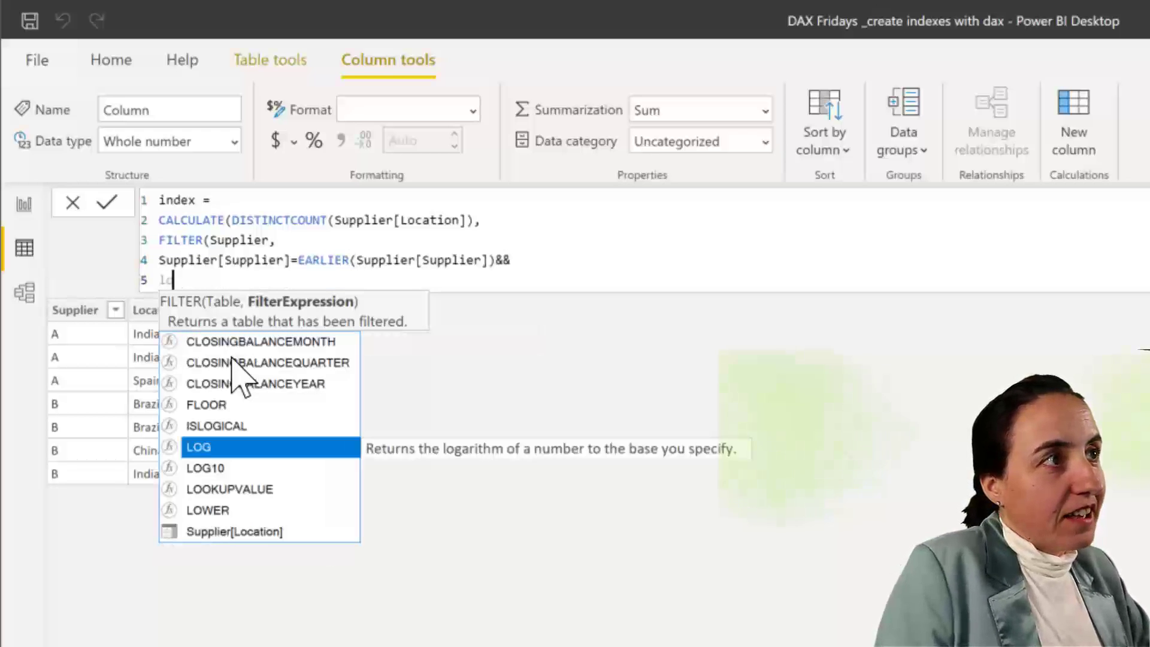
pyautogui.press('Down')
pyautogui.press('Down')
pyautogui.press('Down')
pyautogui.press('Down')
pyautogui.press('Tab')
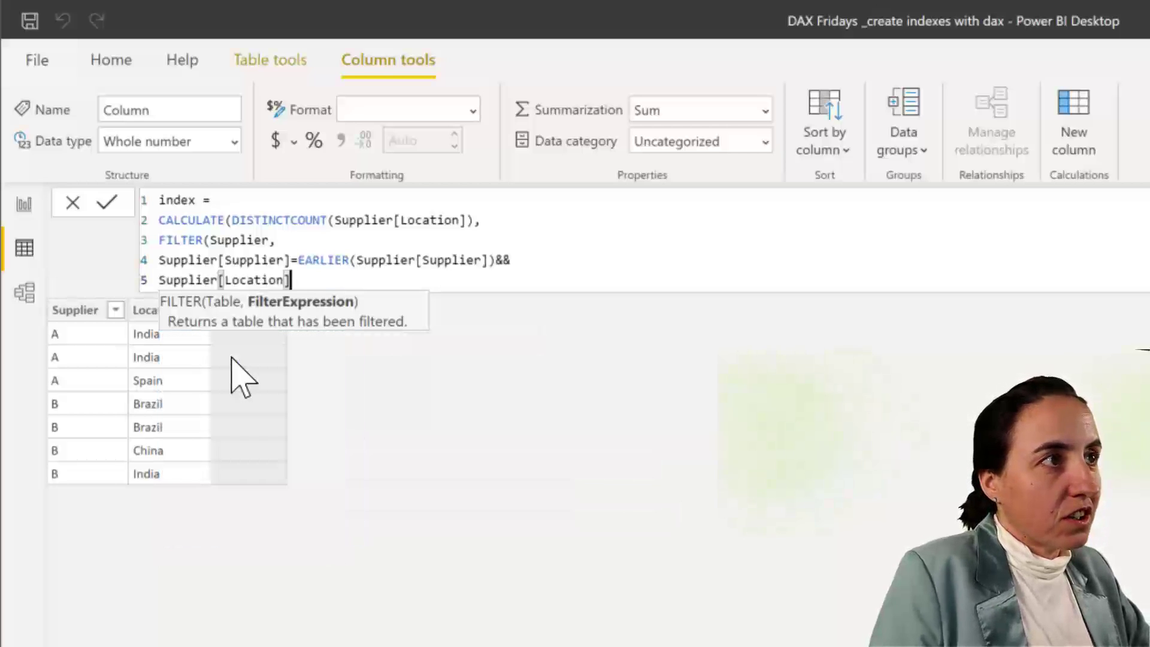
# Complete it as <=EARLIER(Supplier[Location]) and commit, giving index values 1, 1, 2, 1, 1, 2, 3
pyautogui.write('<=')
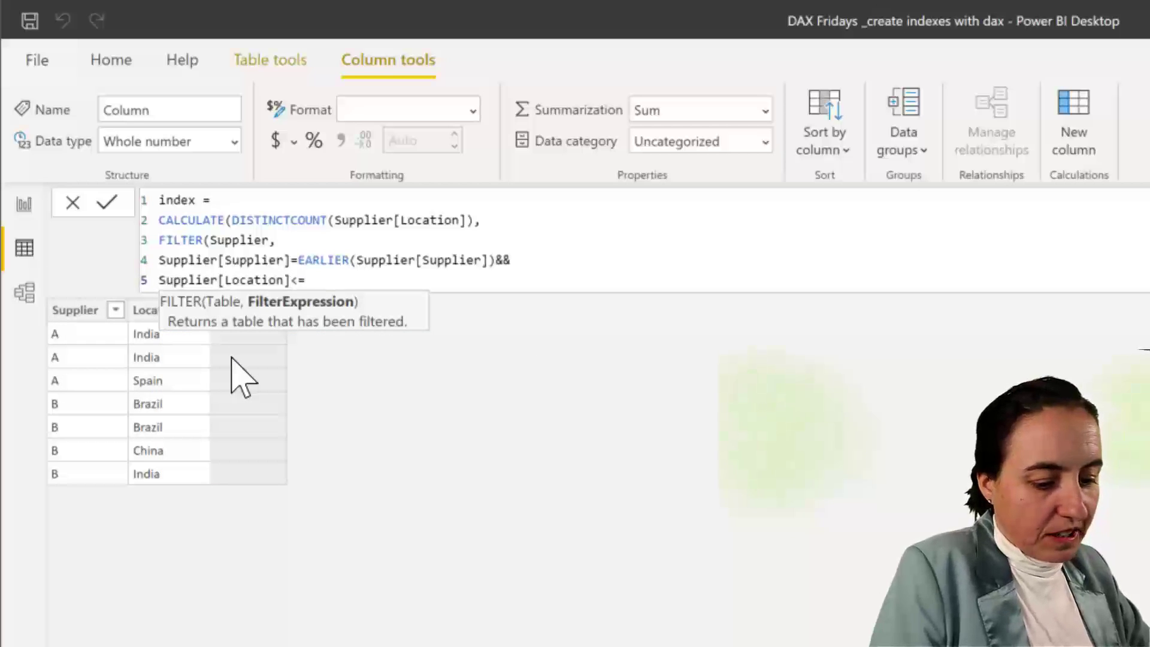
pyautogui.write('ear')
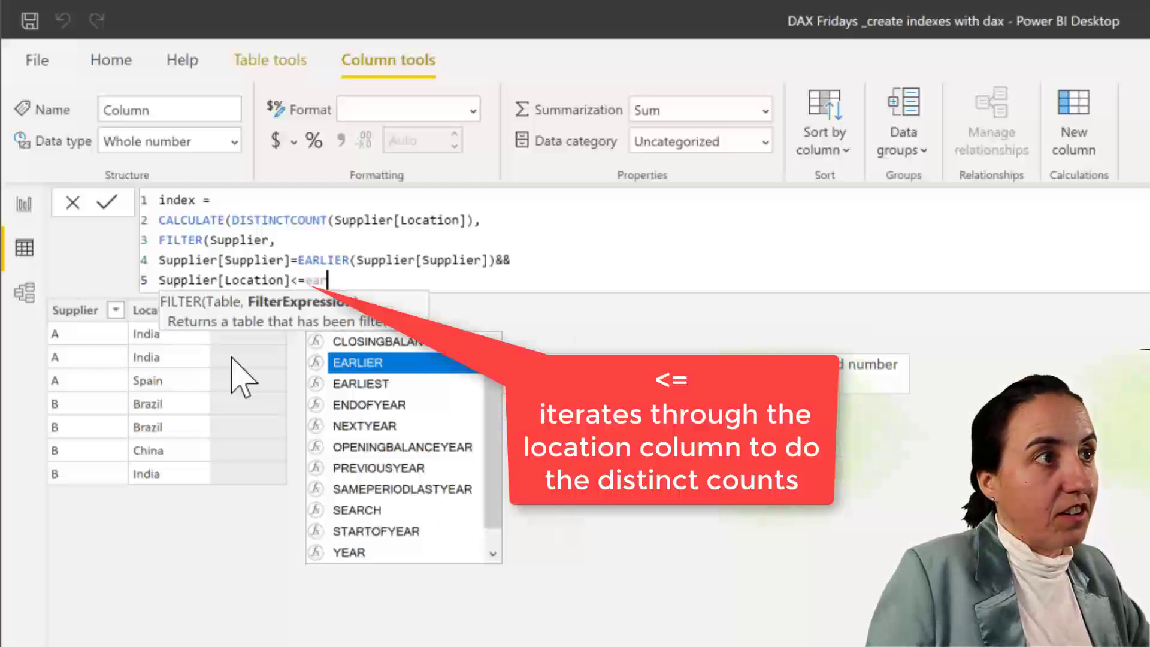
pyautogui.press('Down')
pyautogui.press('Down')
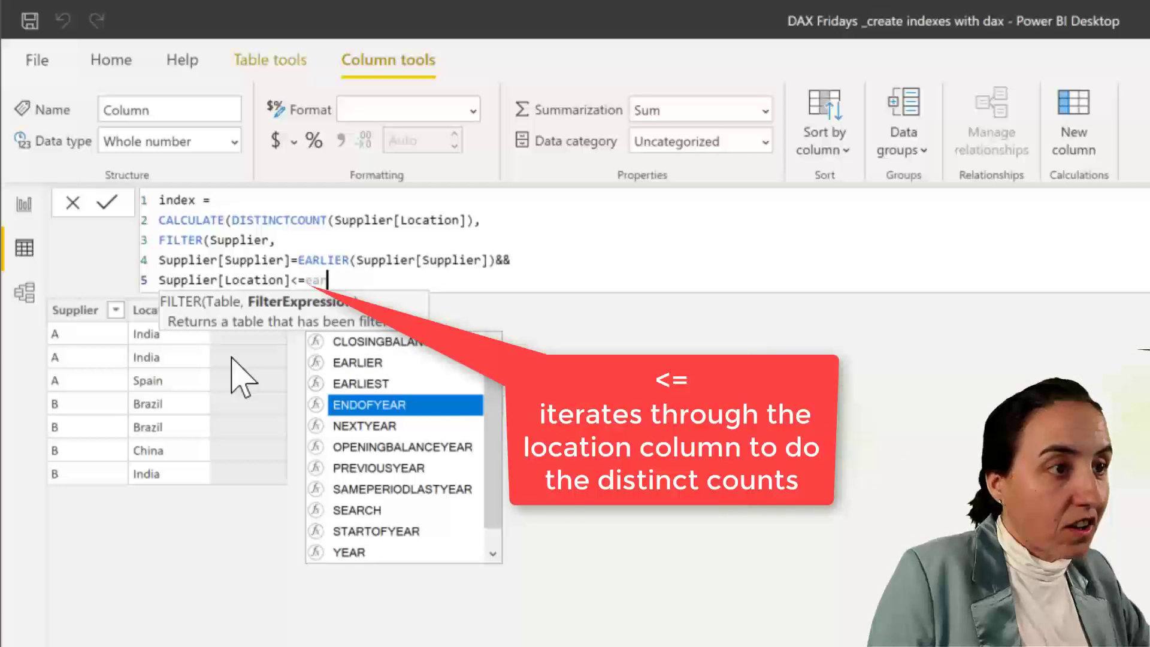
pyautogui.press('Up')
pyautogui.press('Up')
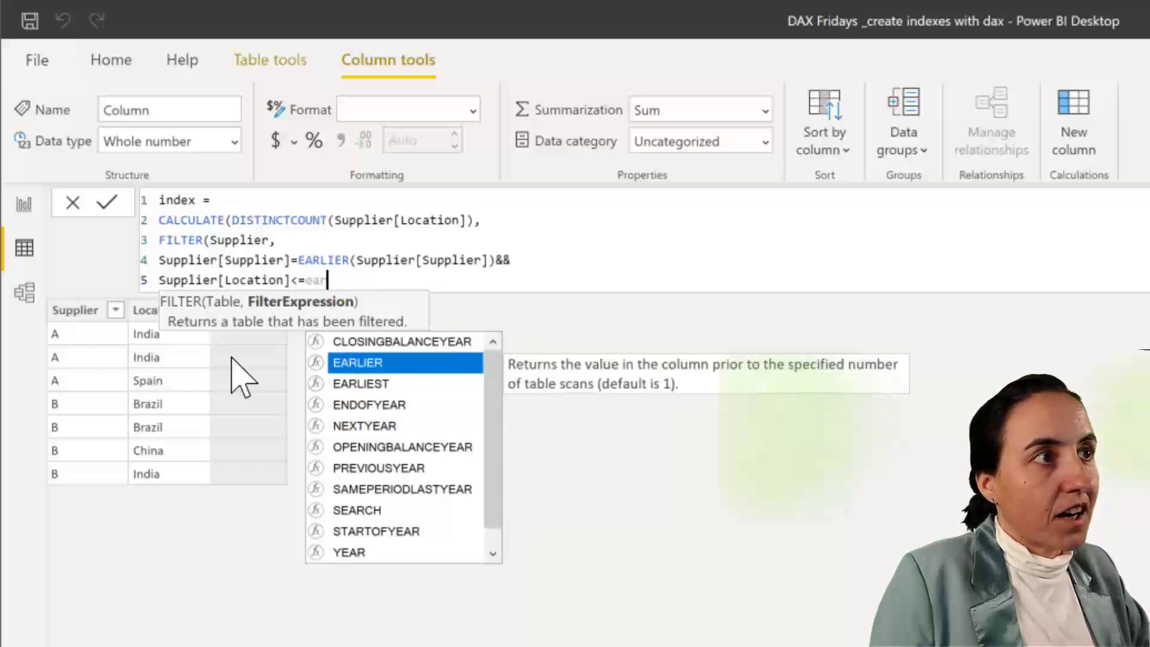
pyautogui.press('Tab')
pyautogui.write('lo')
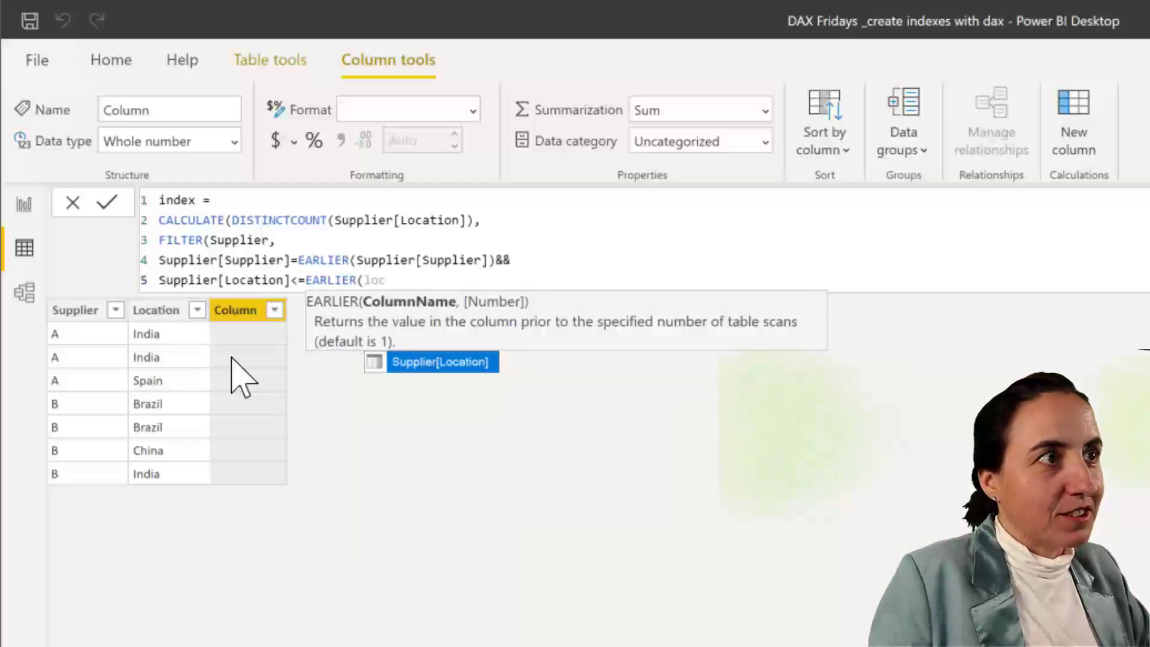
pyautogui.write('c')
pyautogui.press('Tab')
pyautogui.write(')')
pyautogui.press('Return')
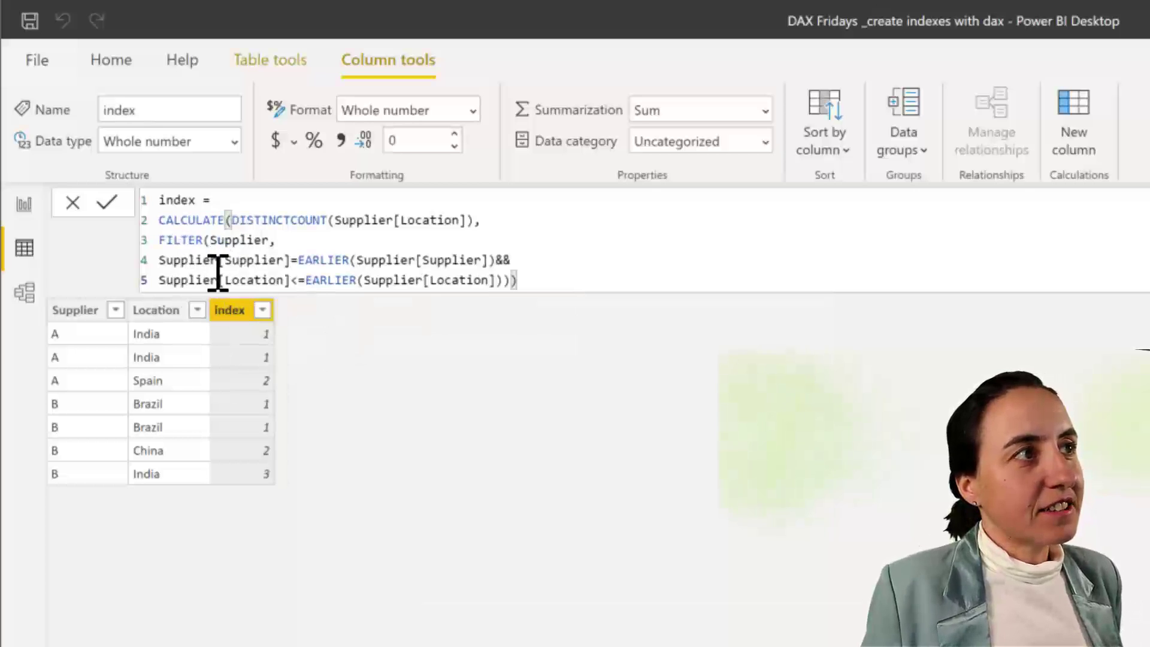
pyautogui.keyDown('shift'); pyautogui.click(129, 236); pyautogui.keyUp('shift')
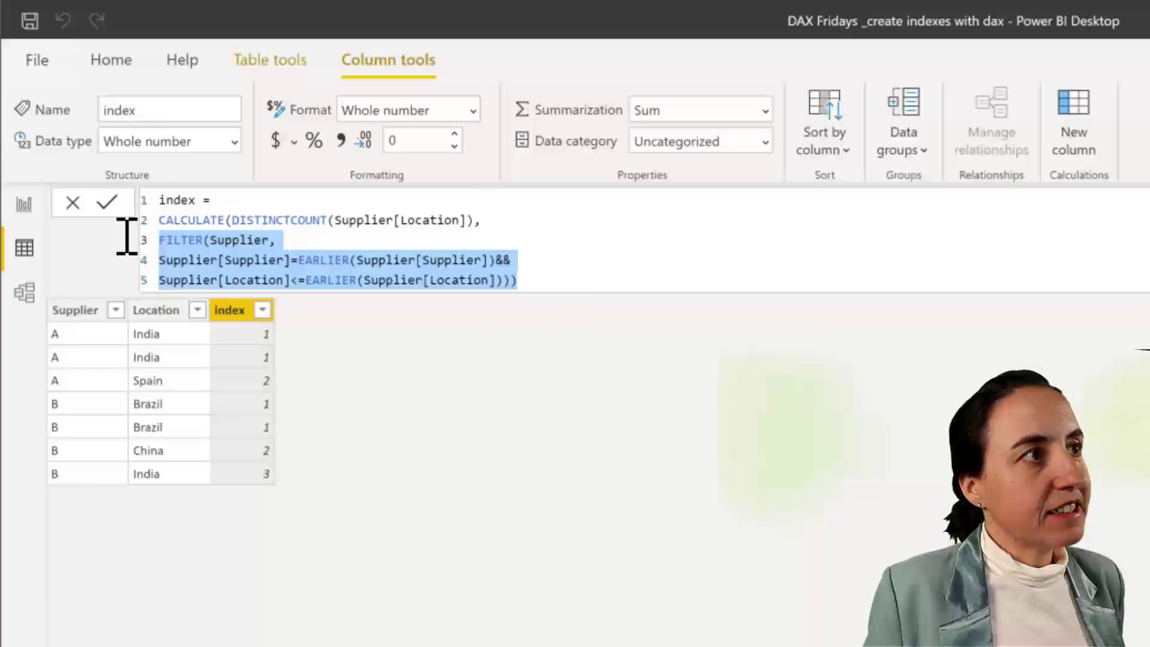